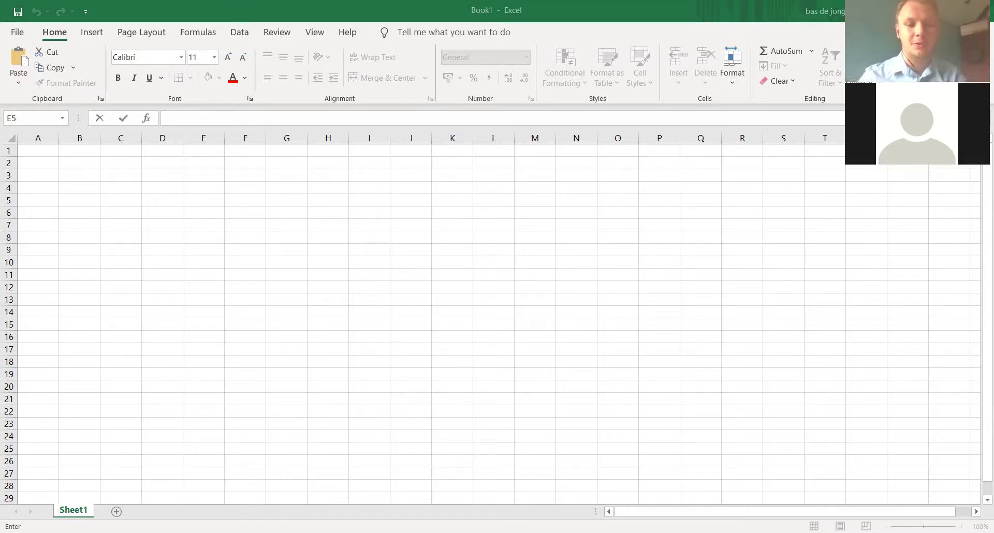
Start a NORM.DIST formula in cell A5 with 2.5 as the x value.
left_click(56, 204)
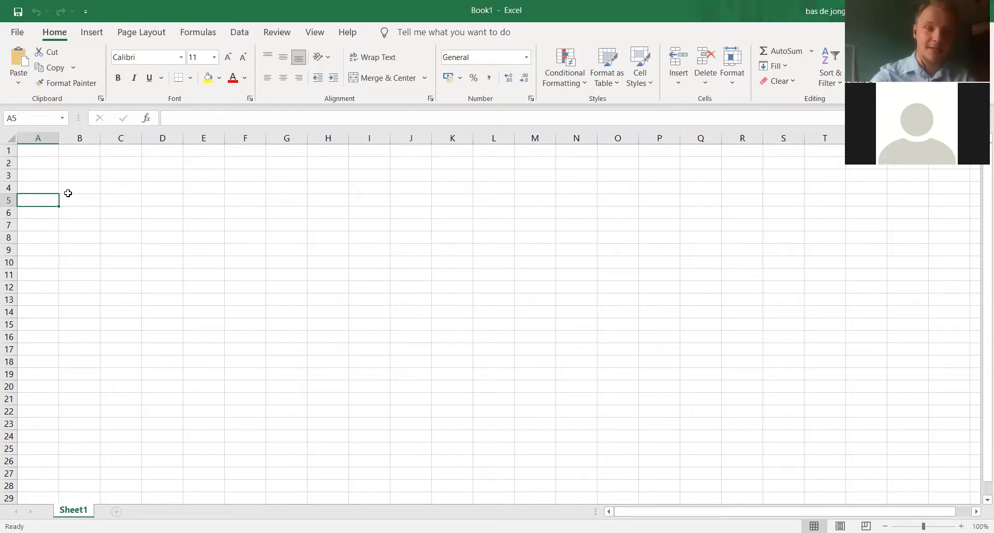
type("=")
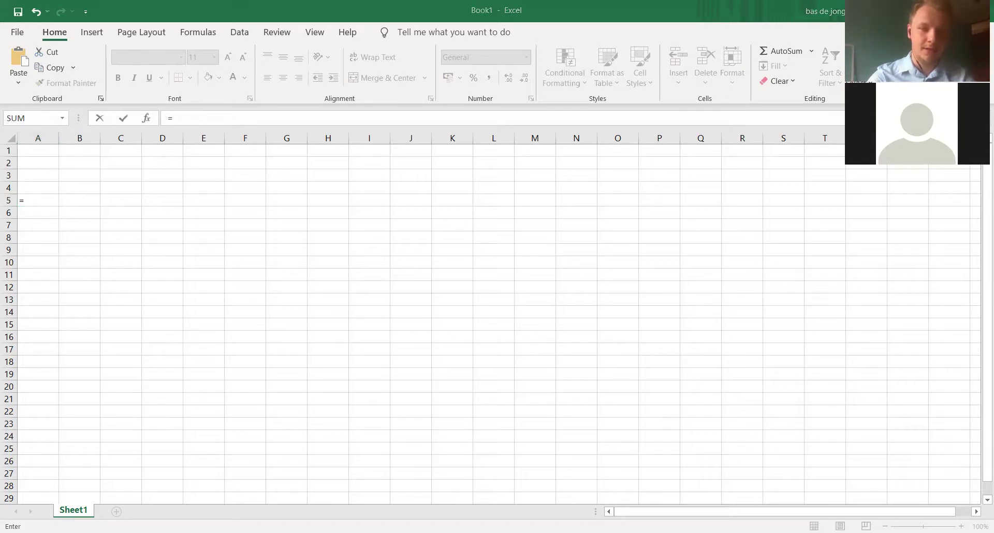
type("N")
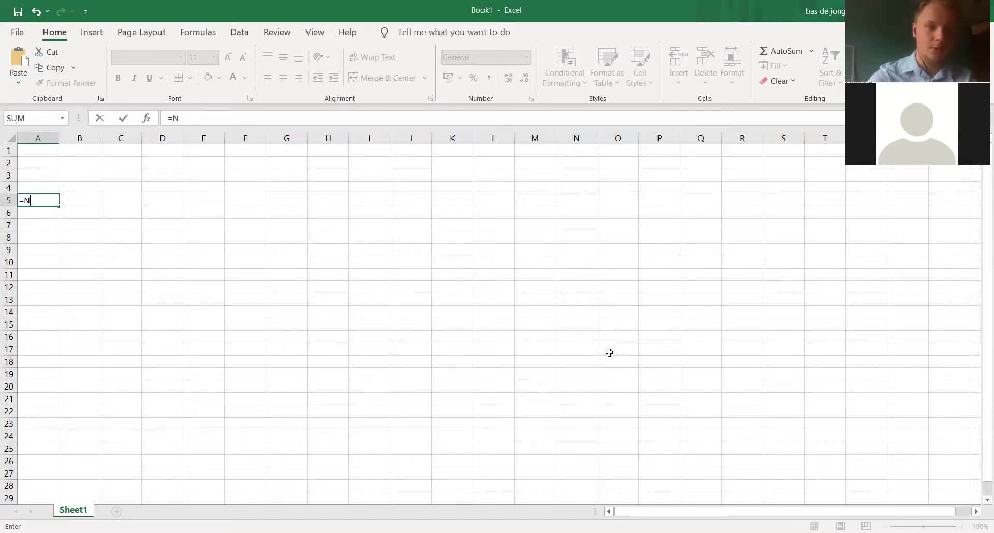
type("orm.dist")
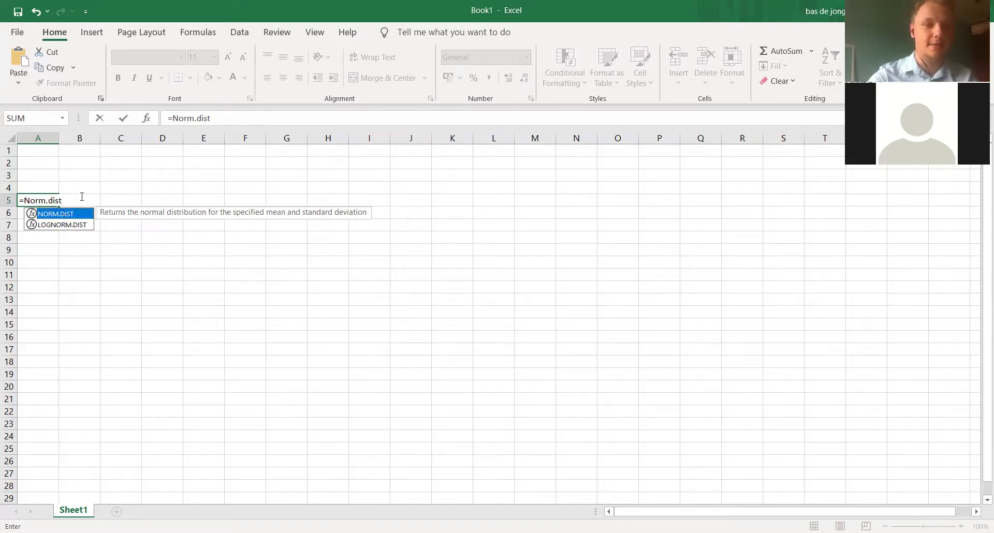
key("F2")
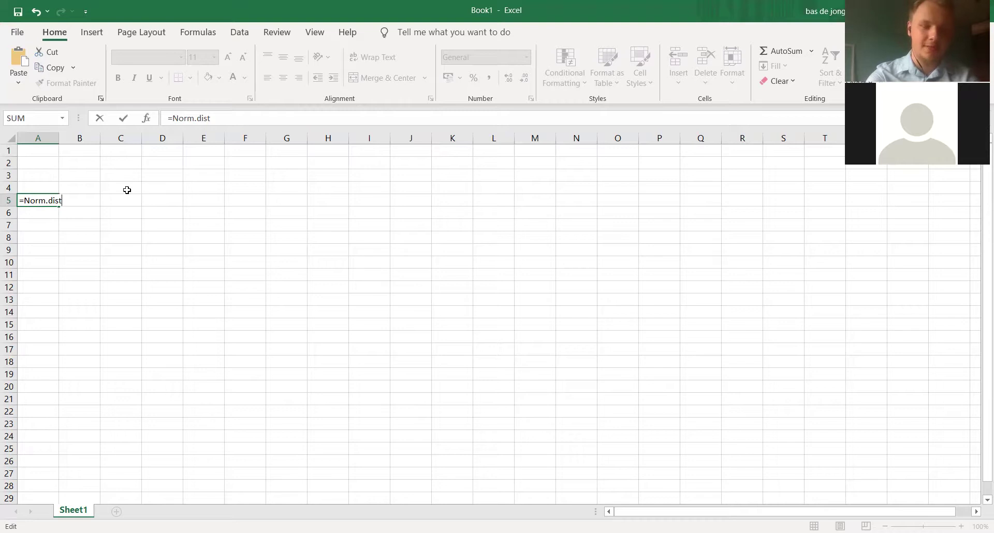
type("(2;")
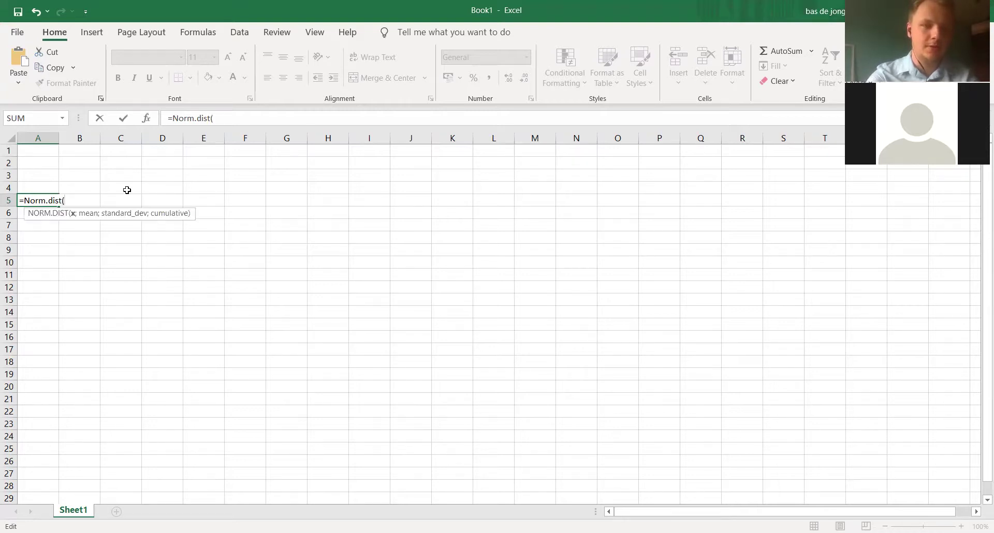
key("BackSpace")
type(".5")
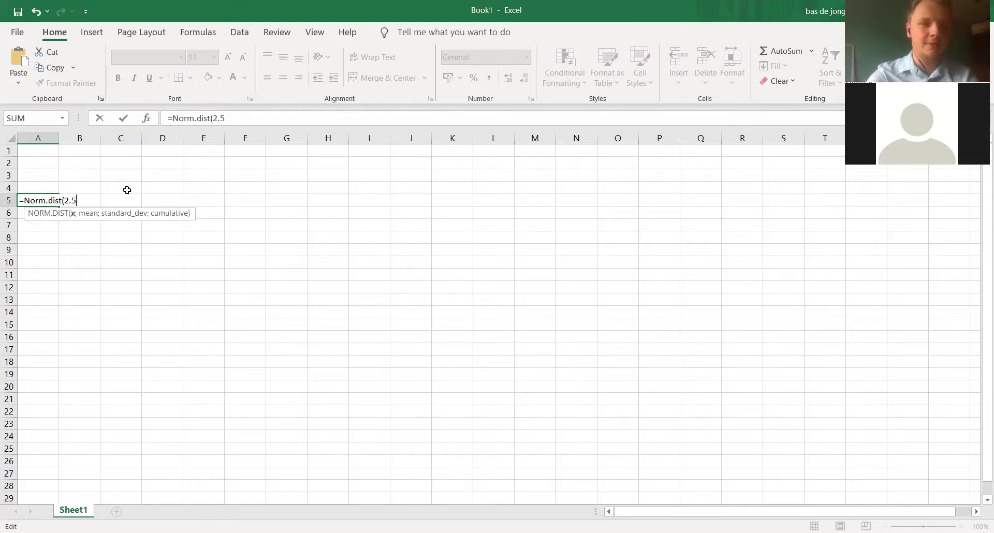
Complete the A5 formula with mean 2.8, standard deviation 0.3 and cumulative 1, separated by semicolons, and try to enter it.
type(";")
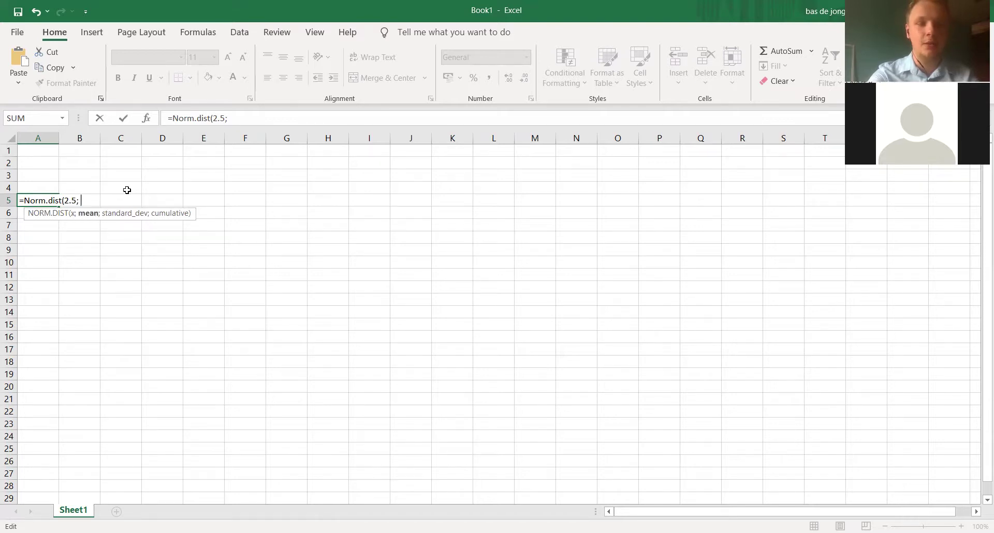
key("BackSpace")
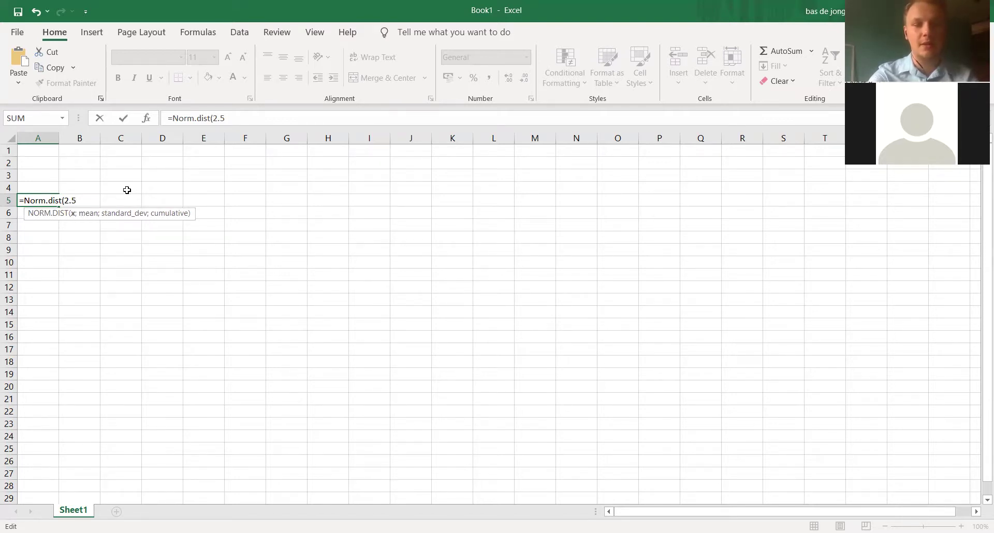
type(",")
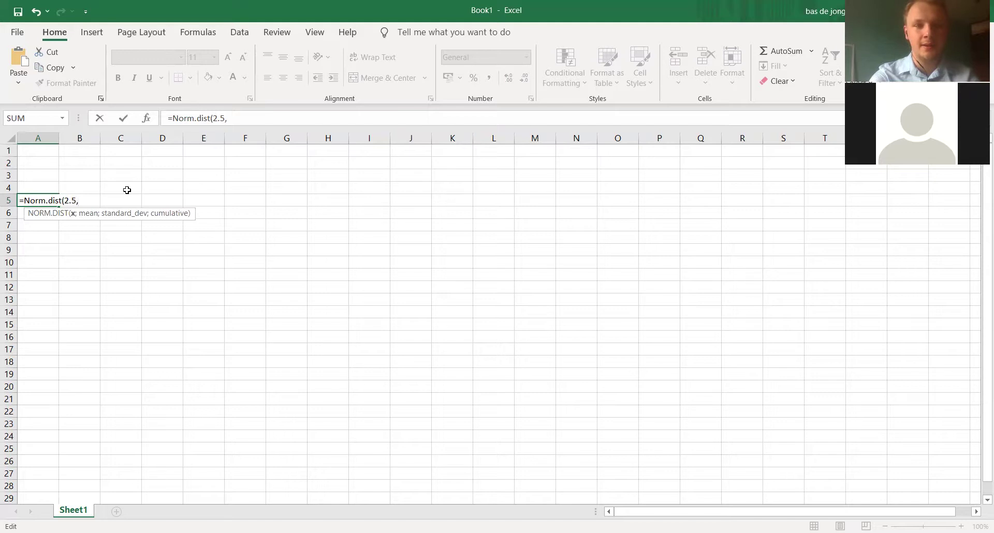
key("BackSpace")
type(";")
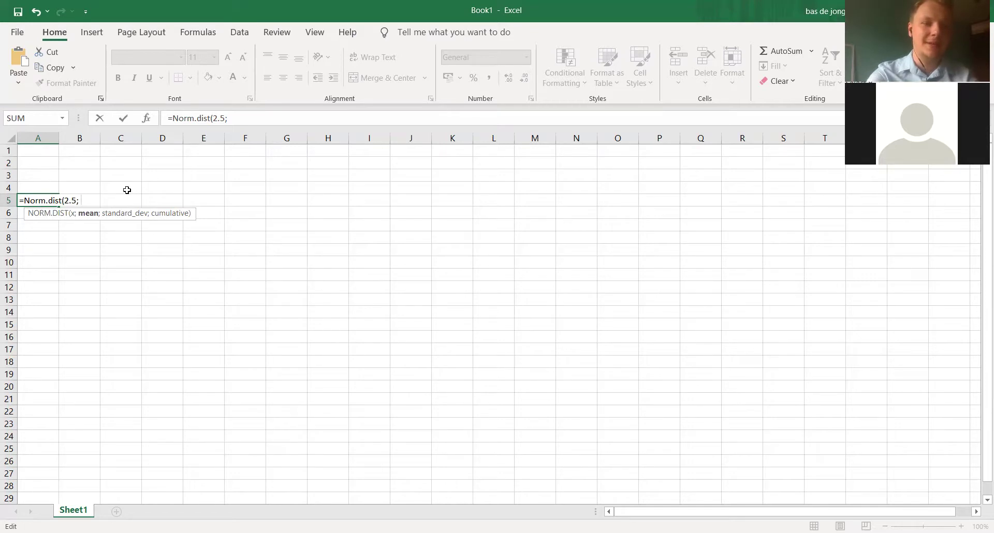
type("2.8; 0.3")
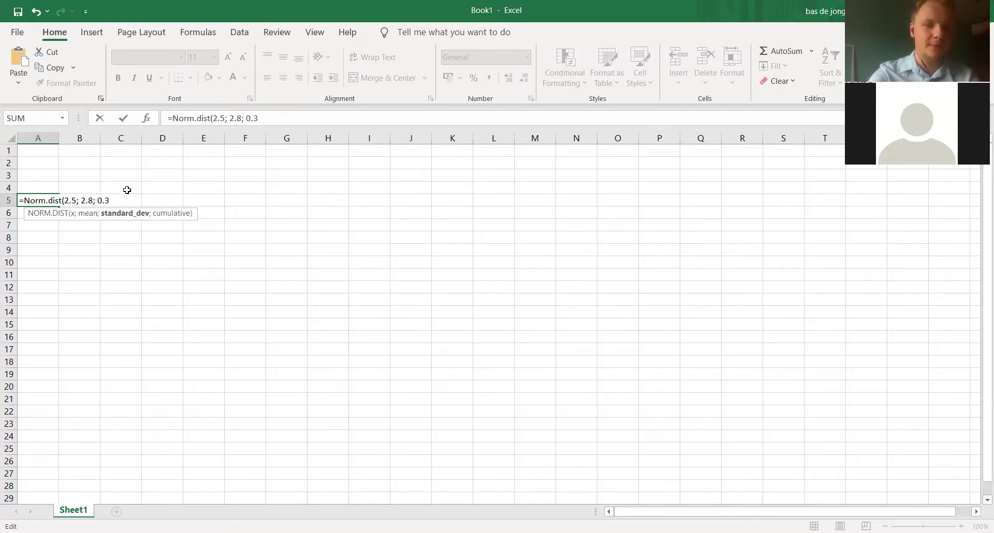
type("; 1)")
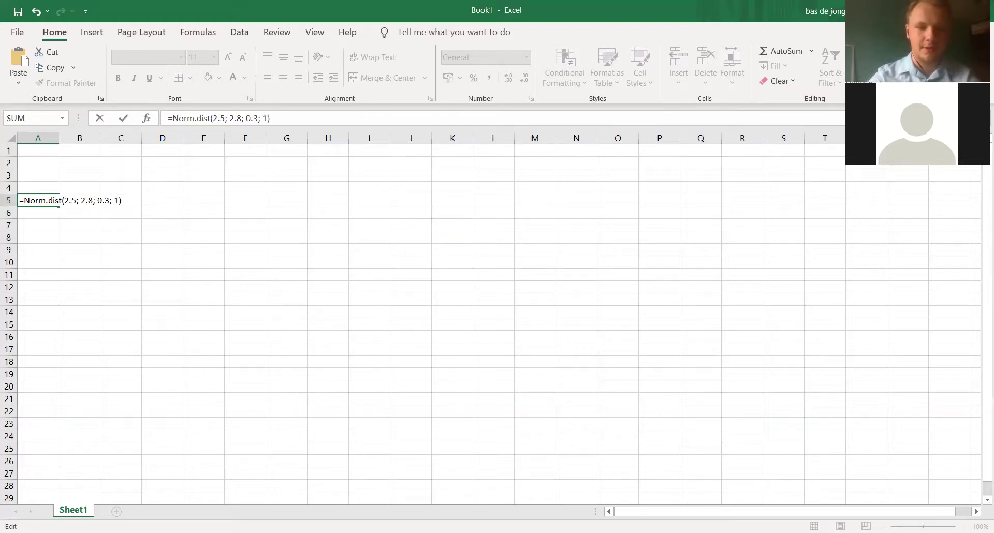
key("Return")
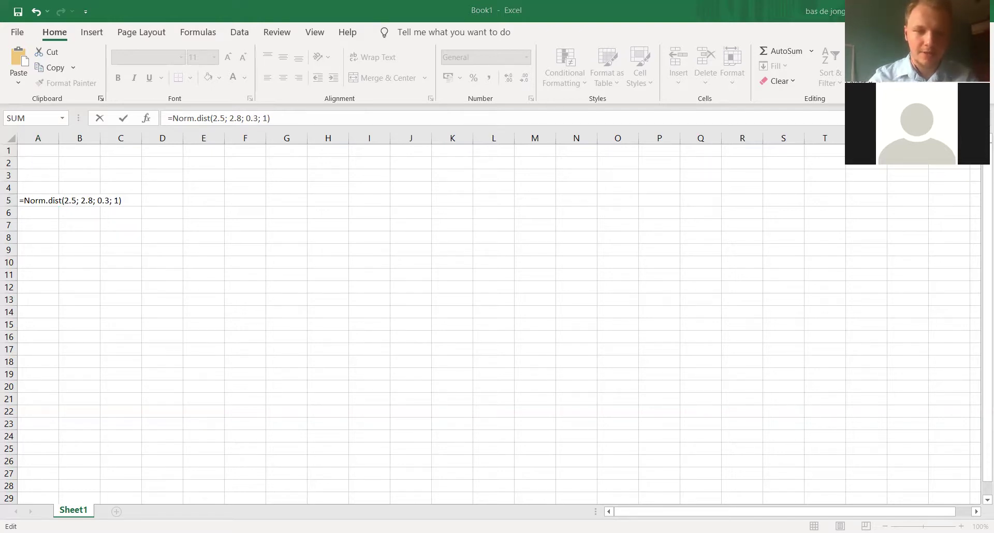
key("Return")
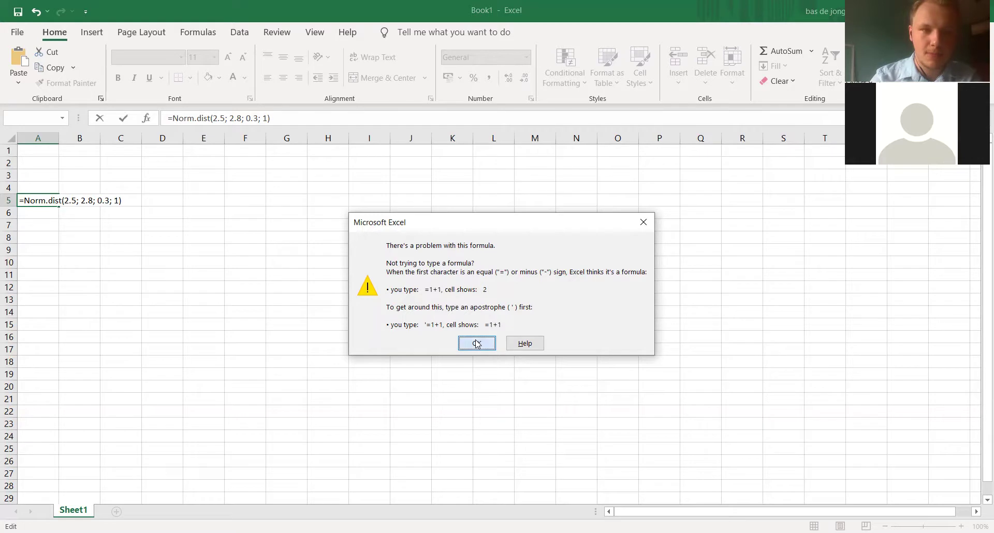
key("Return")
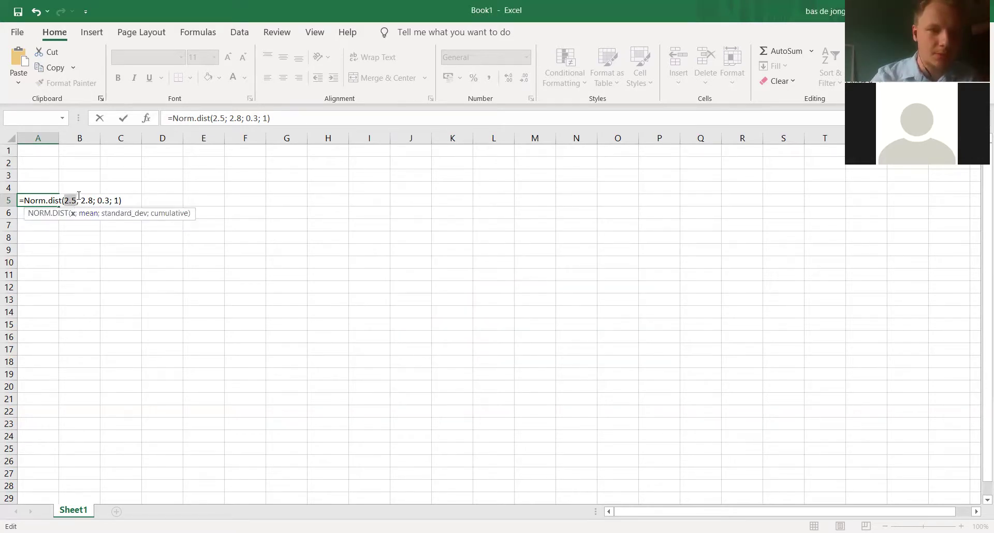
Change the A5 formula's decimal points to commas (2,5; 2,8; 0,3) and enter it.
left_click(75, 199)
key("BackSpace")
key("BackSpace")
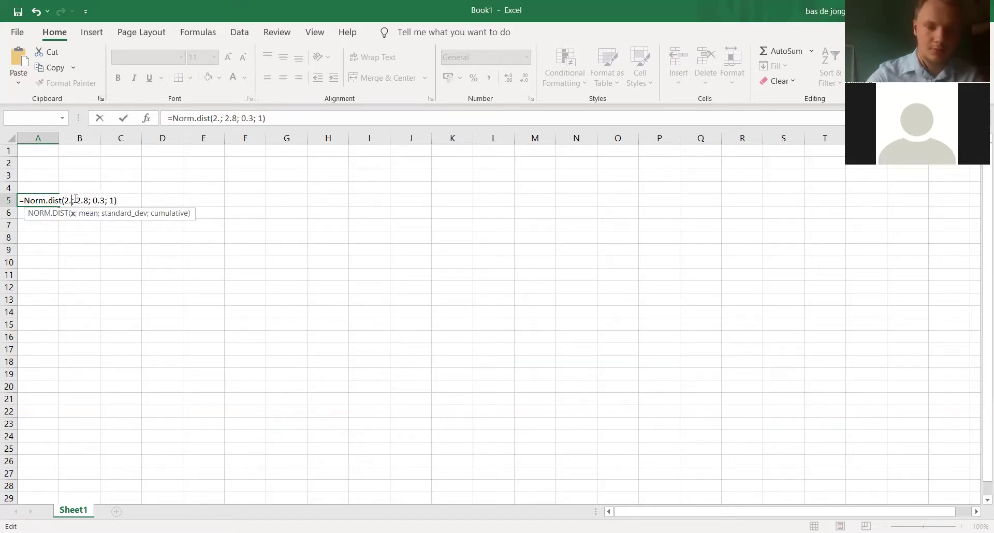
type(",5")
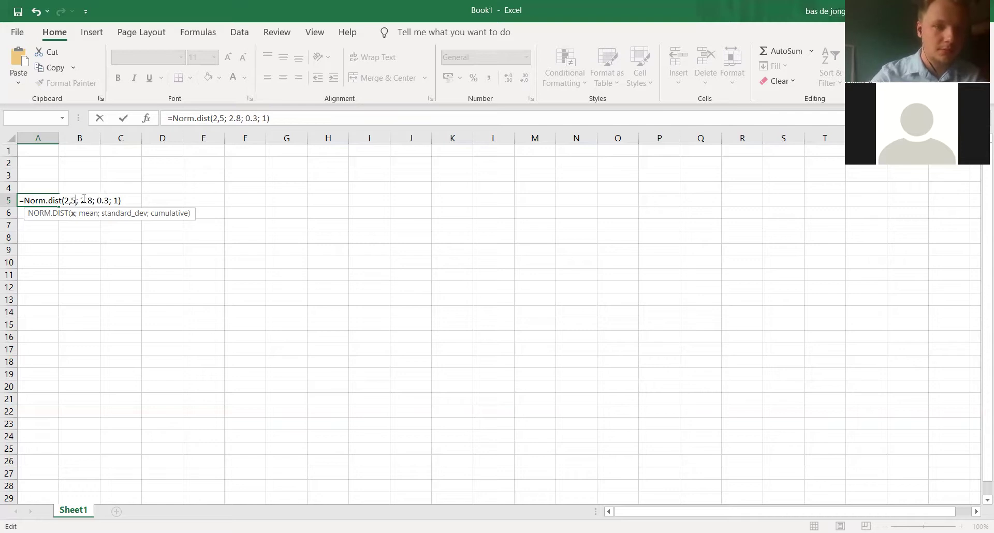
left_click(83, 199)
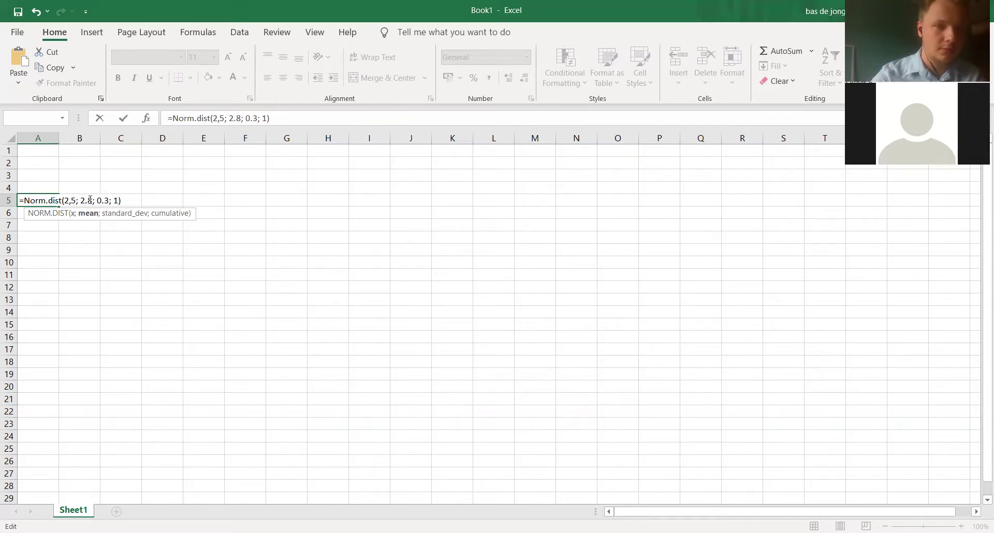
key("BackSpace")
type(",")
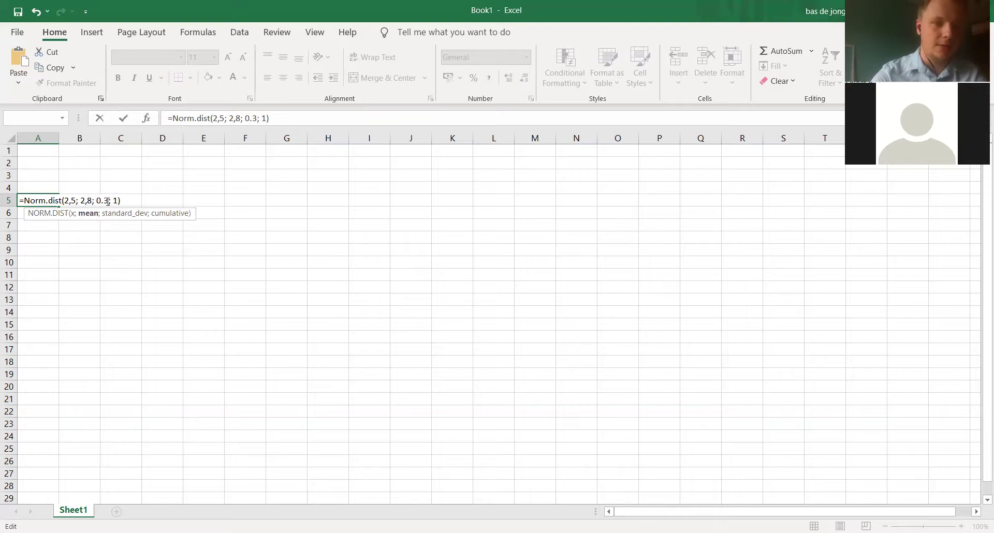
left_click(104, 202)
key("BackSpace")
type(",")
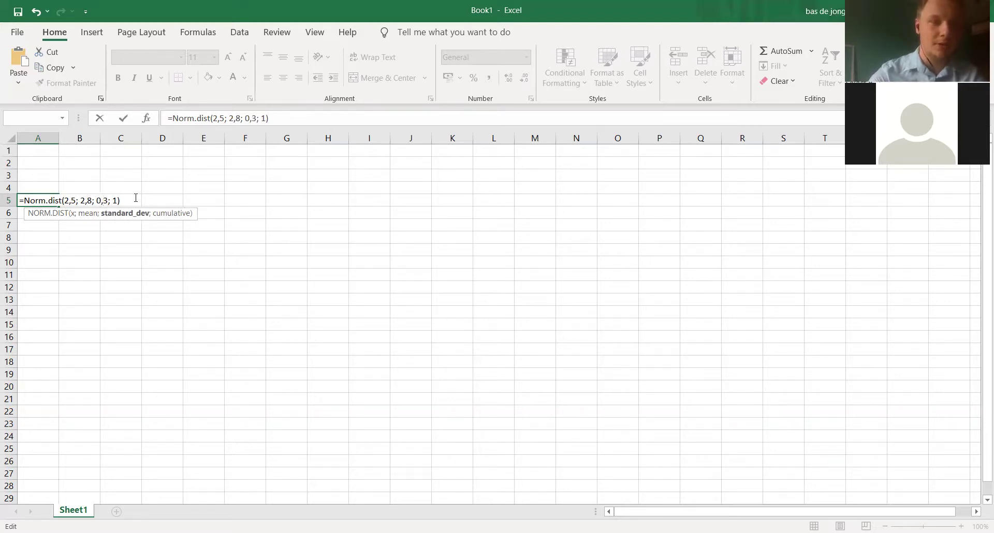
key("Return")
left_click(32, 200)
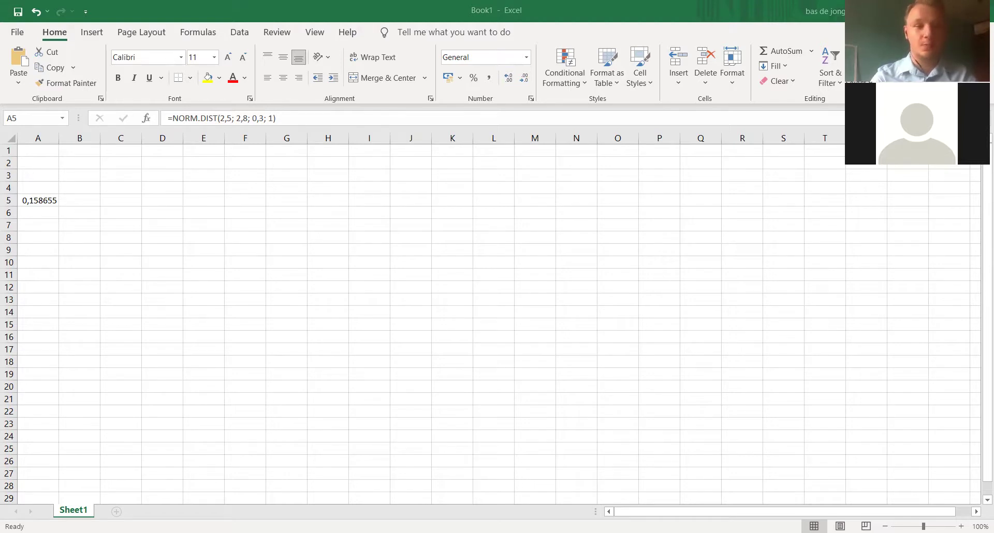
Paste the formula =NORM.DIST(227,230,3.0000,TRUE) into cell A6.
left_click(32, 218)
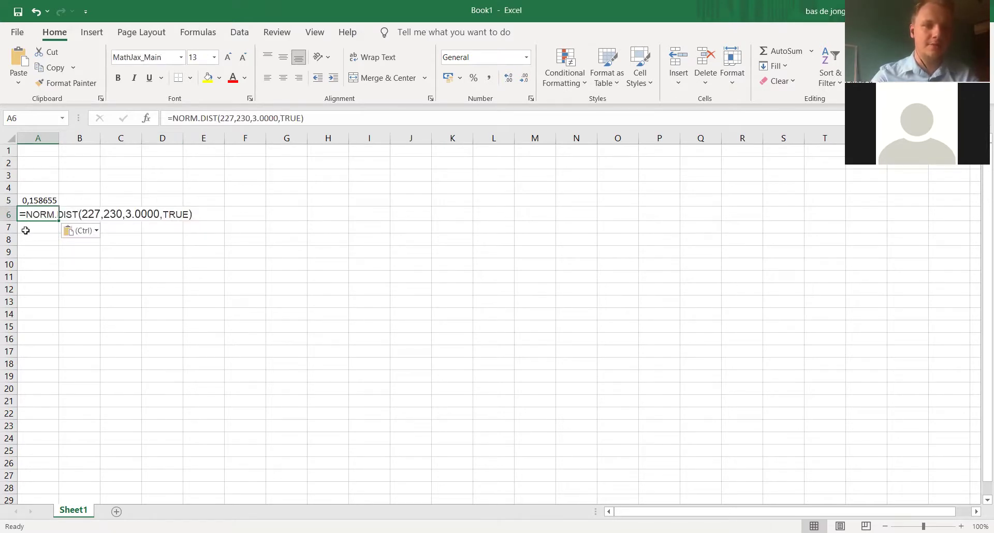
left_click(118, 214)
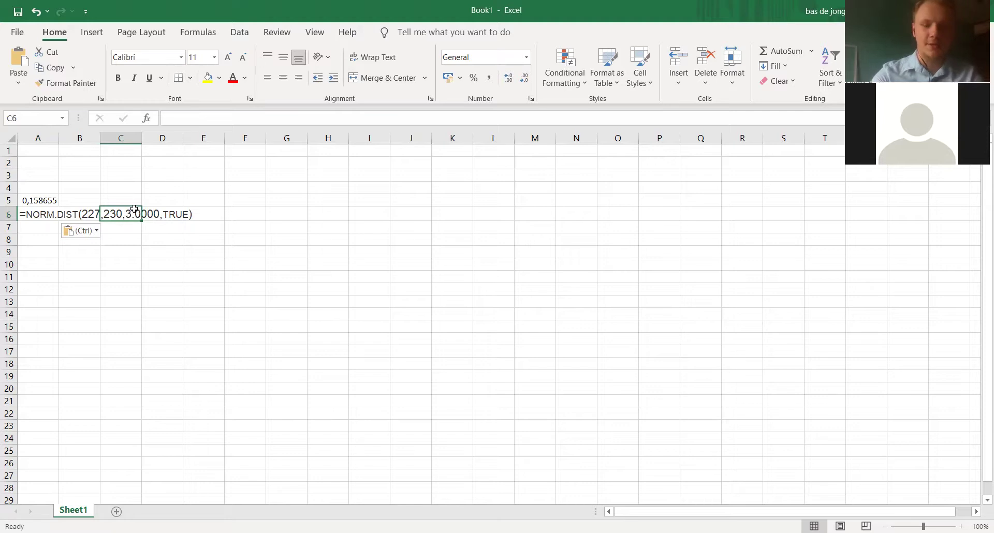
left_click(42, 217)
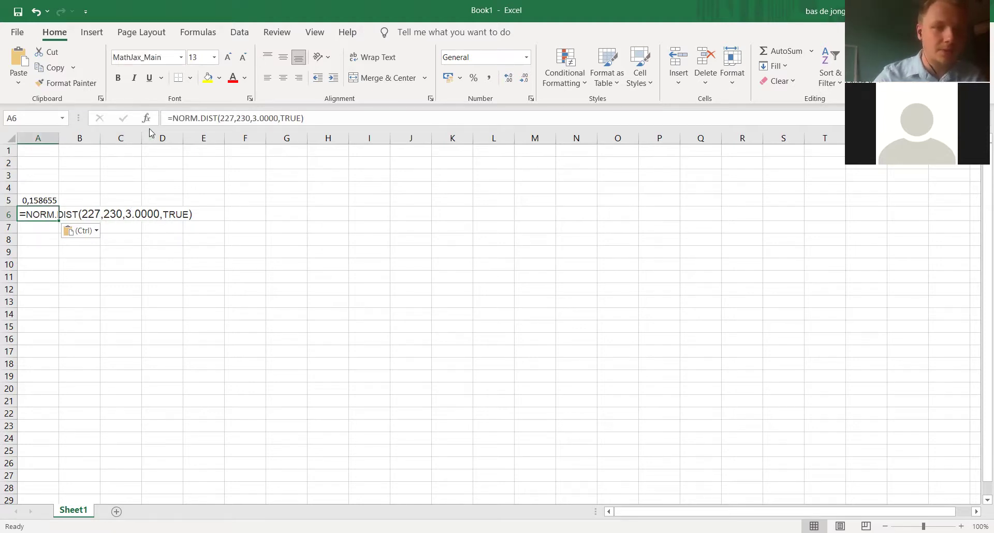
Replace the comma separators between the arguments of the A6 formula with semicolons and try to enter it.
left_click(237, 118)
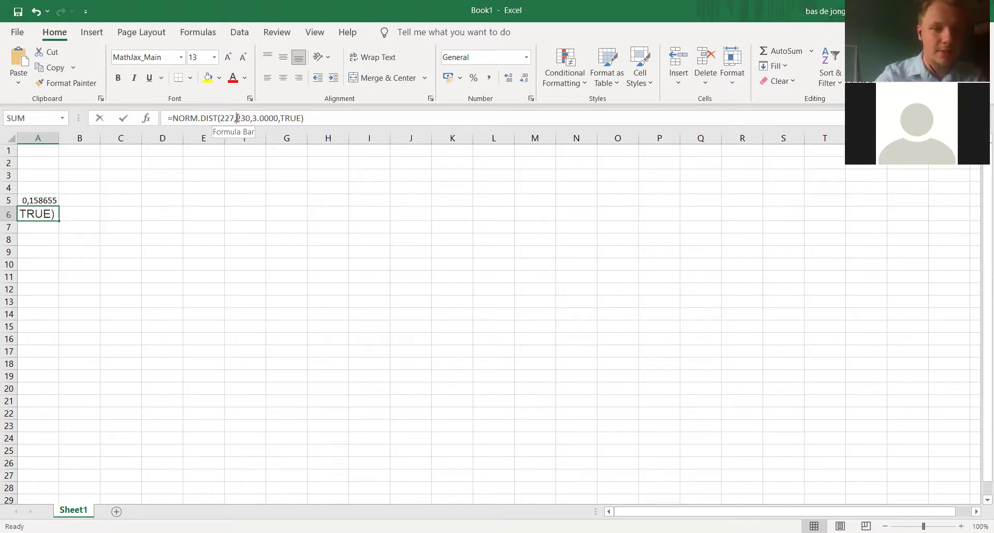
key("BackSpace")
type(";")
left_click(252, 118)
key("BackSpace")
type(";")
left_click(280, 118)
key("BackSpace")
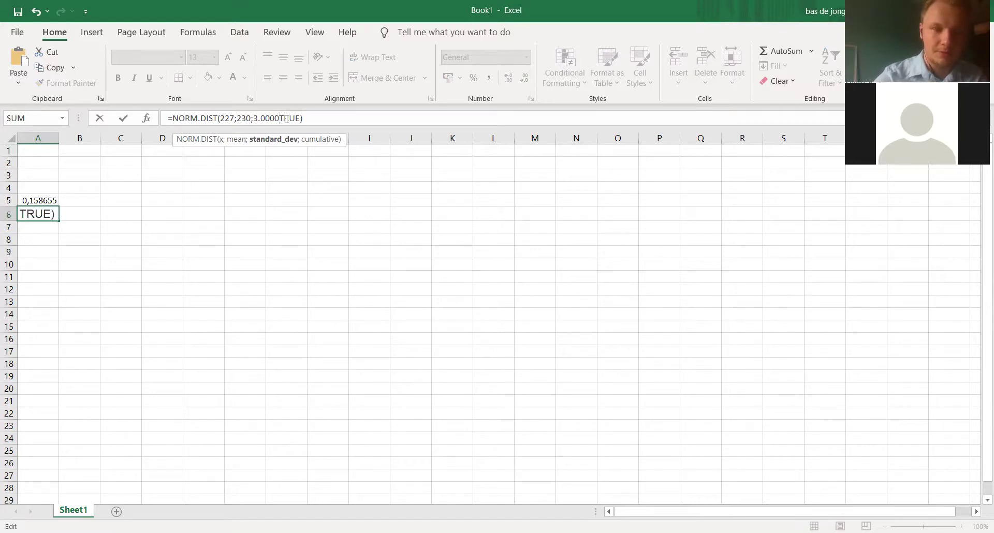
type(";4")
key("BackSpace")
key("Return")
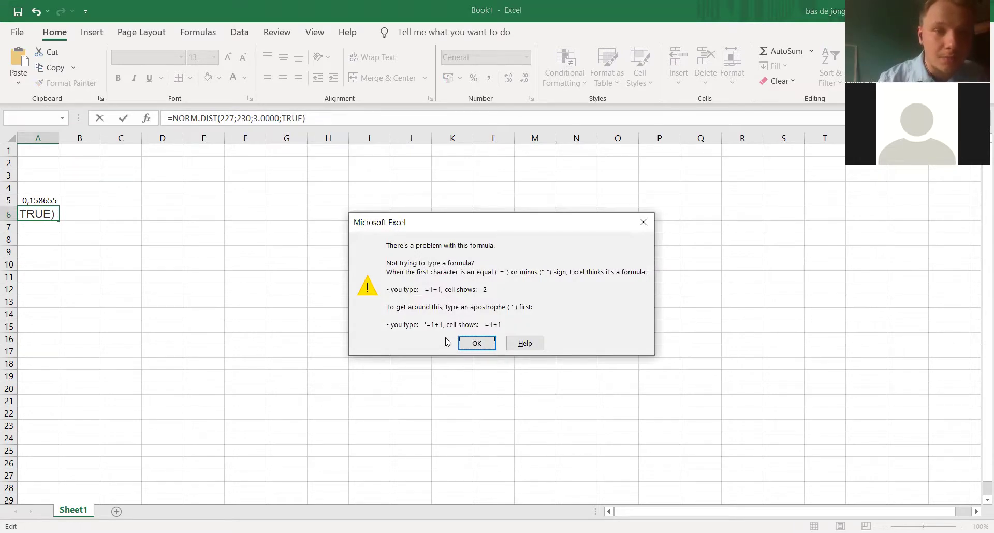
left_click(476, 343)
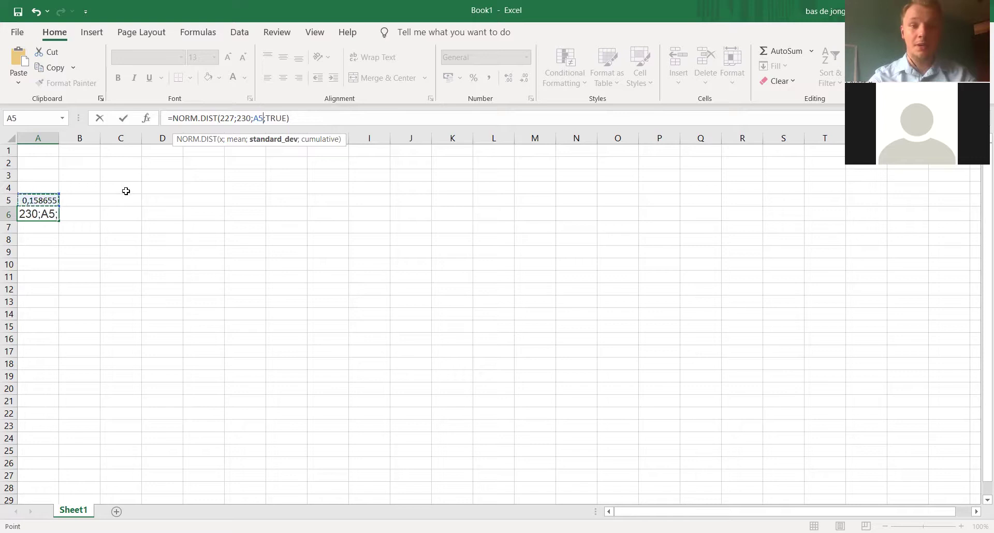
Delete the entire NORM.DIST formula from cell A6.
left_click(287, 253)
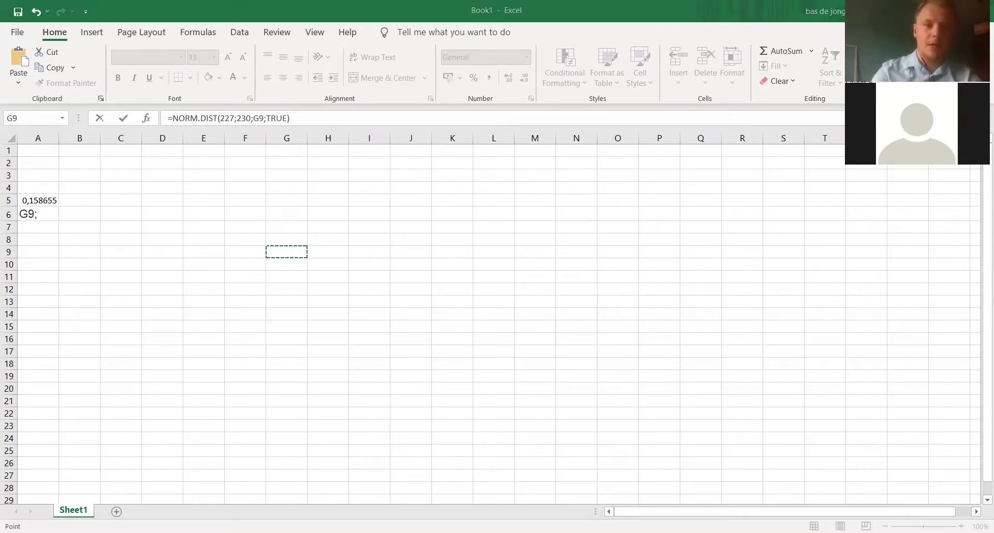
left_click(53, 226)
left_click(39, 296)
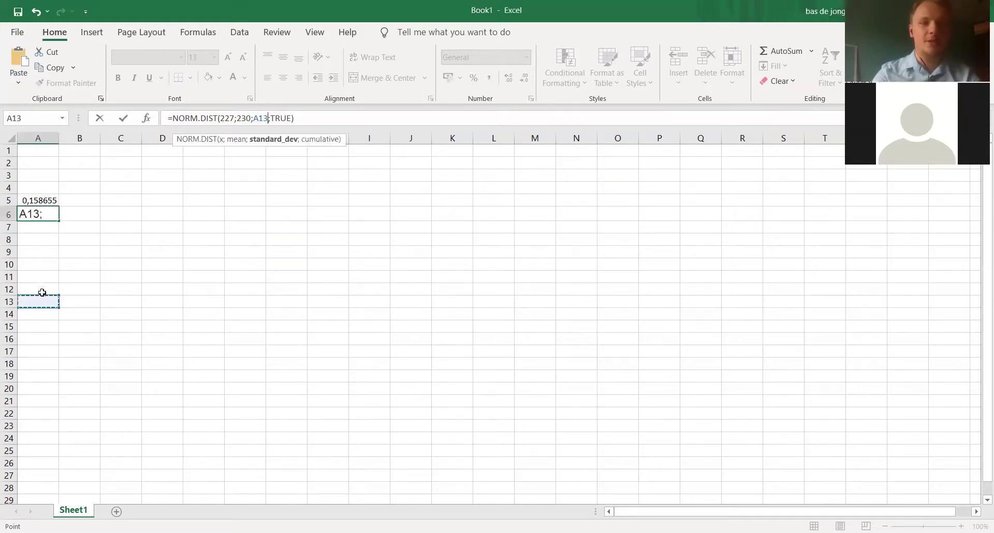
left_click_drag(318, 124, 167, 119)
key("BackSpace")
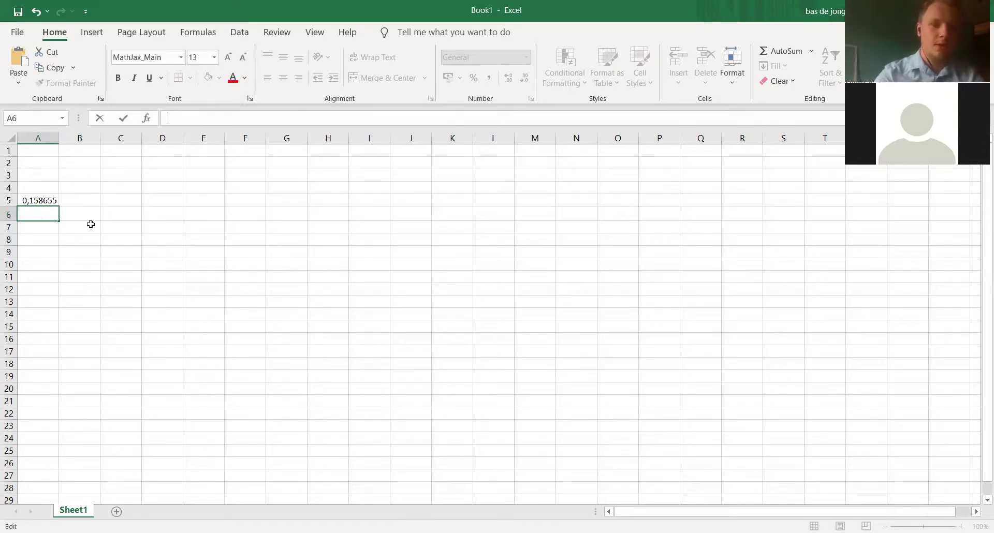
Enter =norm.dist without any arguments into cell A14.
left_click(20, 314)
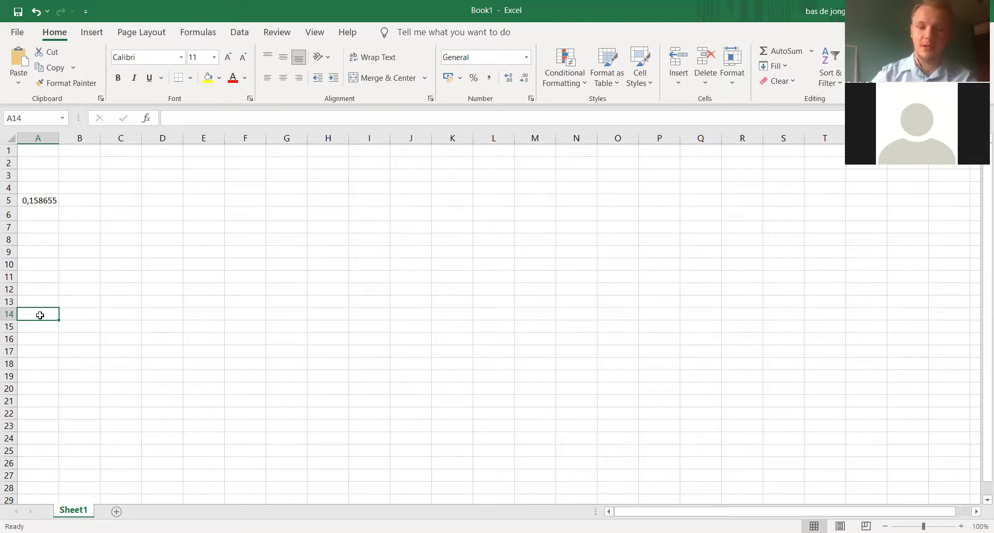
type("=")
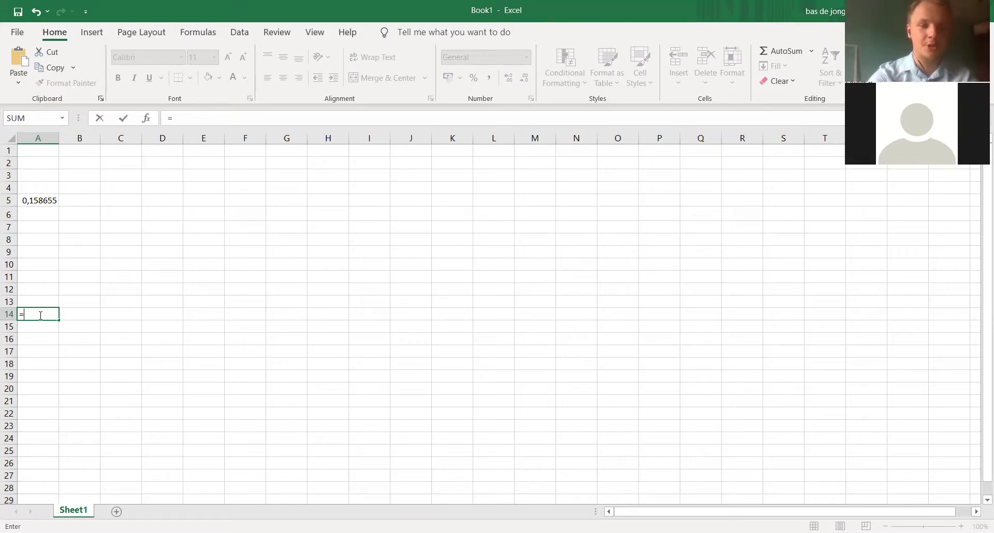
type("norm.dist")
key("Return")
Complete the A14 formula with the arguments 2,3; 2; 0,2 and 1 so it reads =norm.dist(2,3;2;0,2;1).
left_click(40, 316)
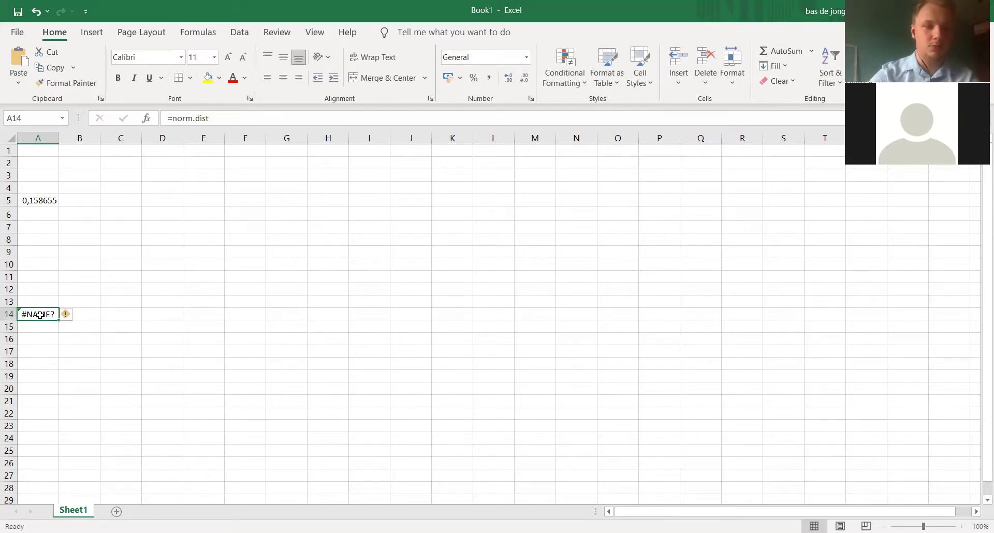
left_click(218, 118)
type("(")
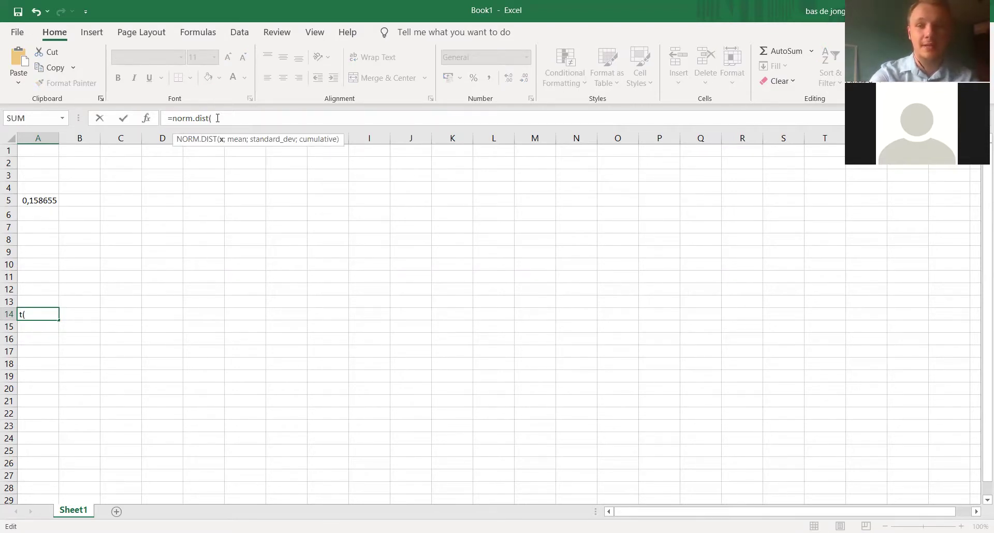
type("2")
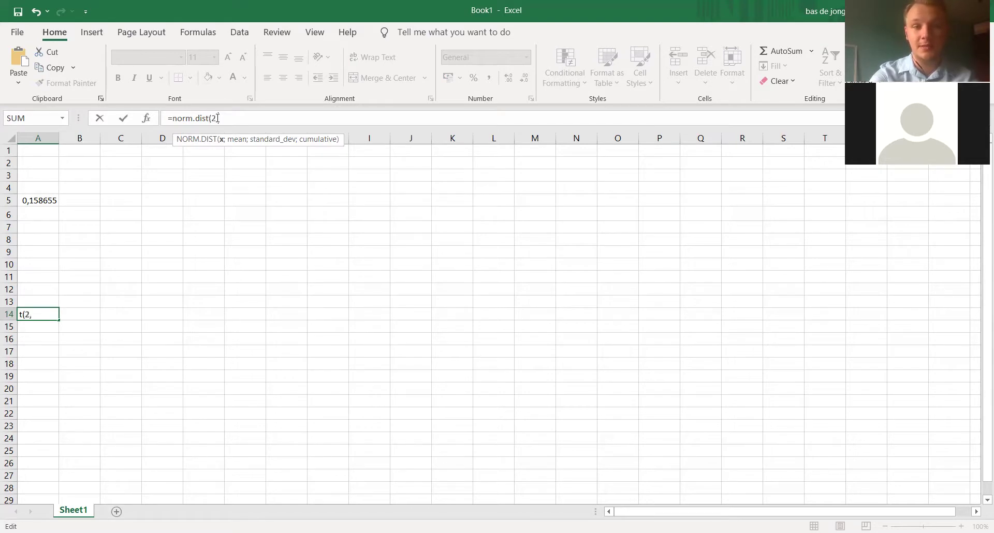
type(",3;")
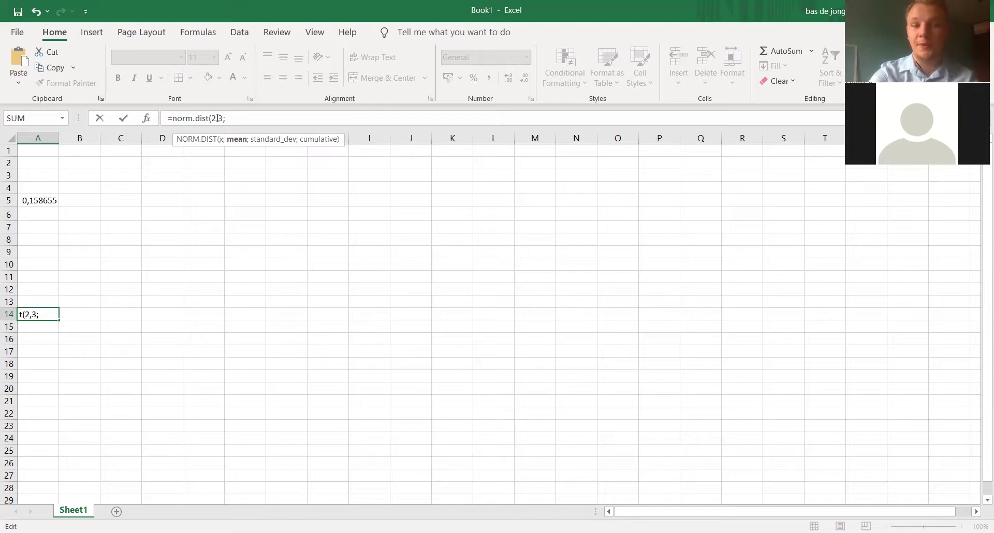
type("2")
type(";")
type("0,")
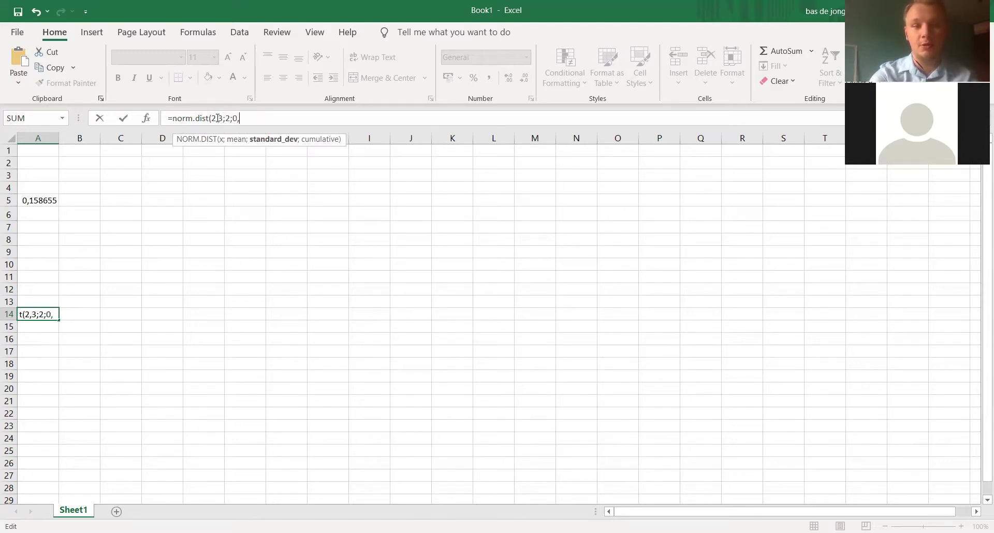
type("2;")
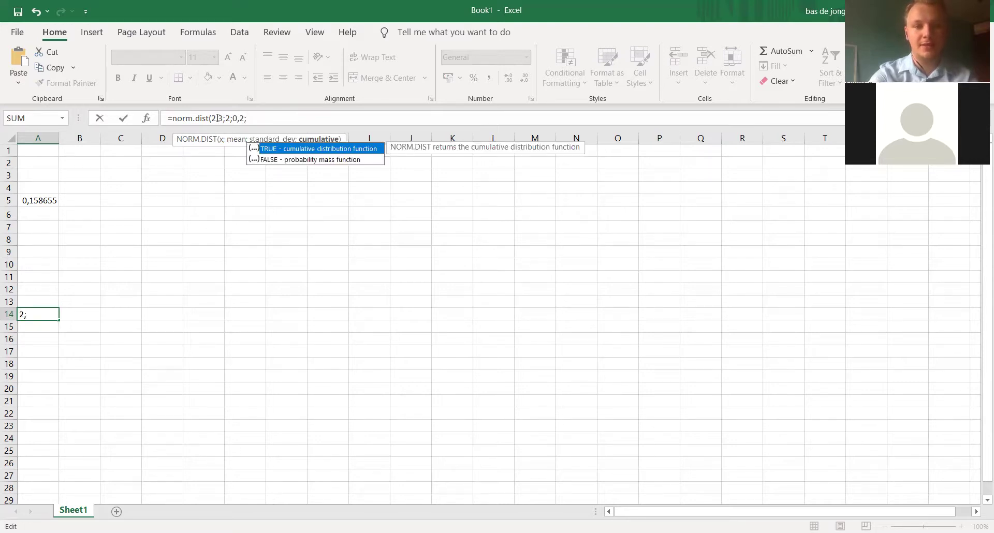
type("1)")
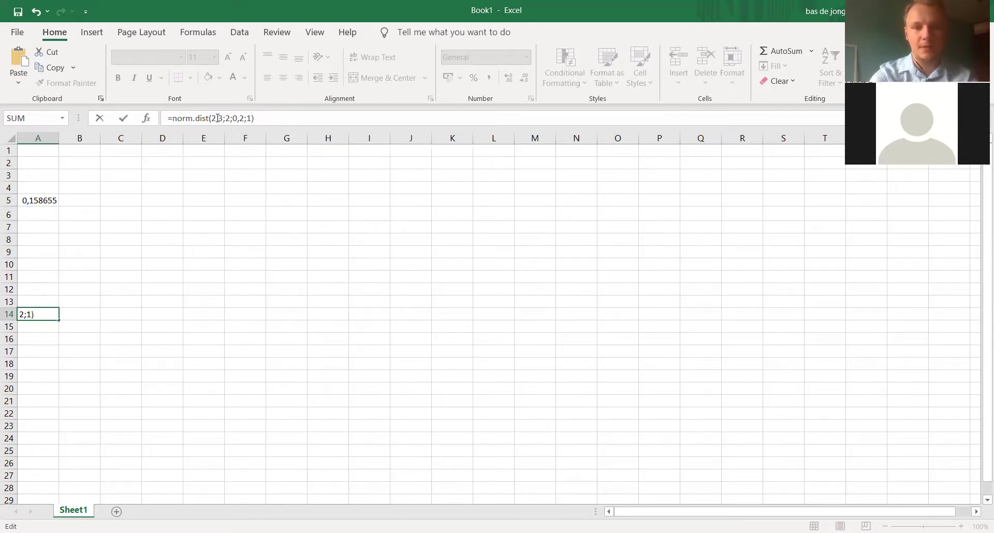
key("Return")
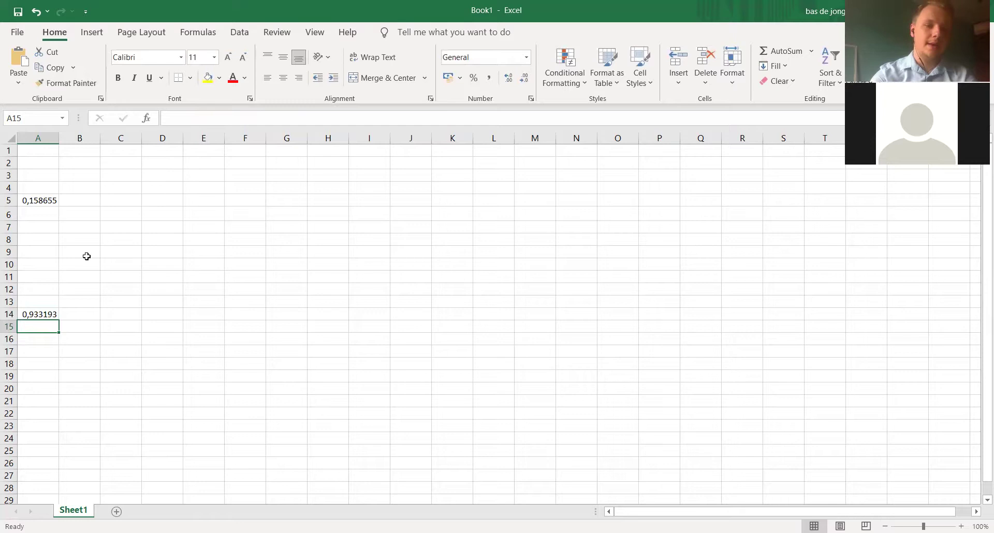
left_click(33, 312)
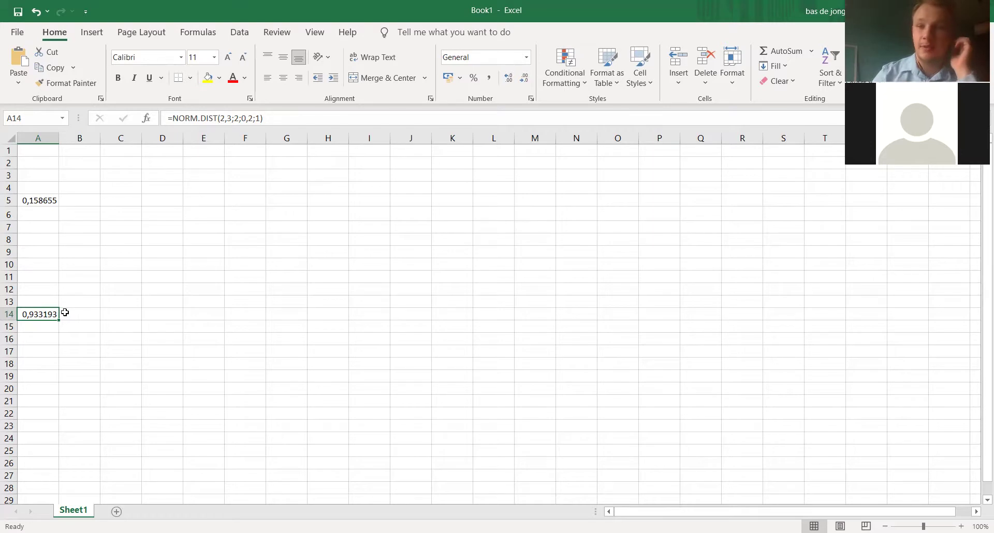
left_click(168, 218)
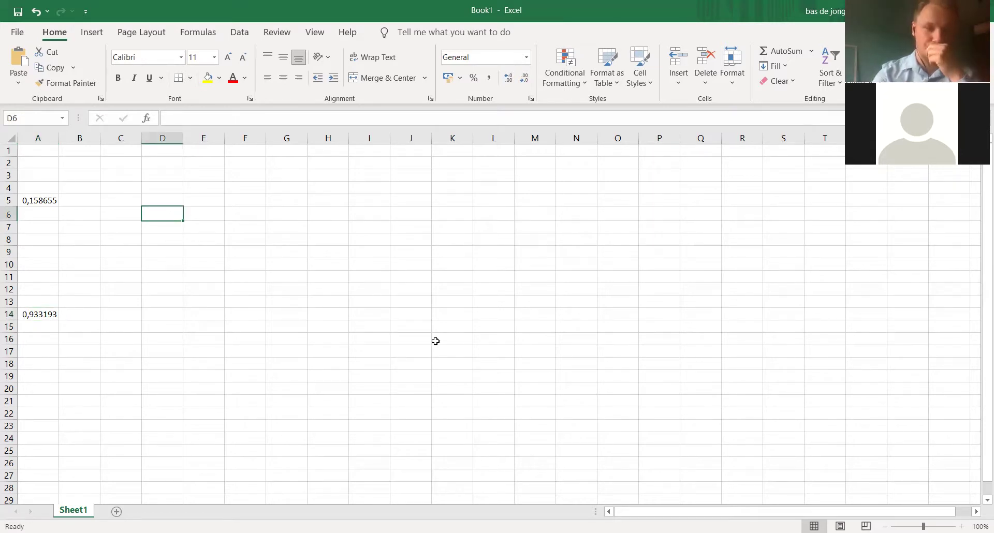
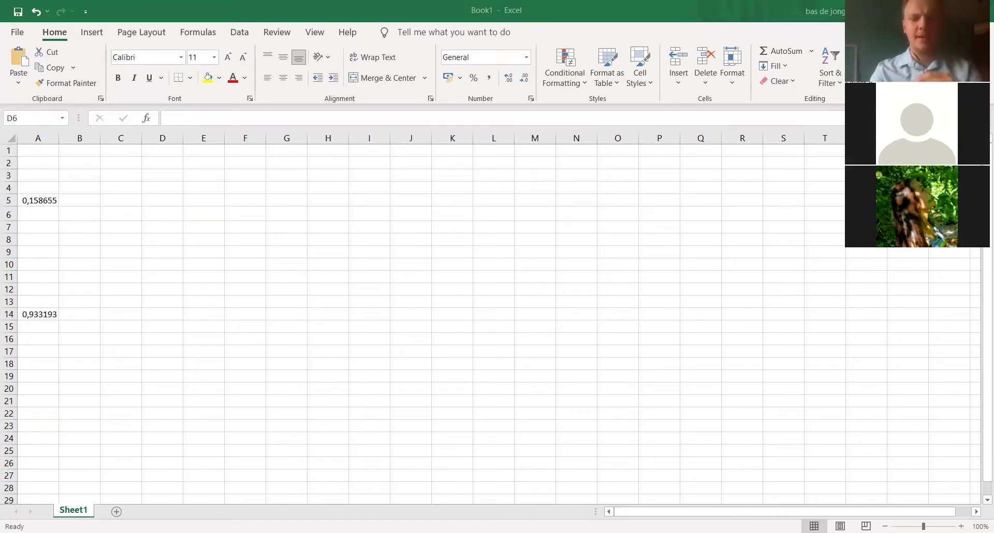
left_click(162, 213)
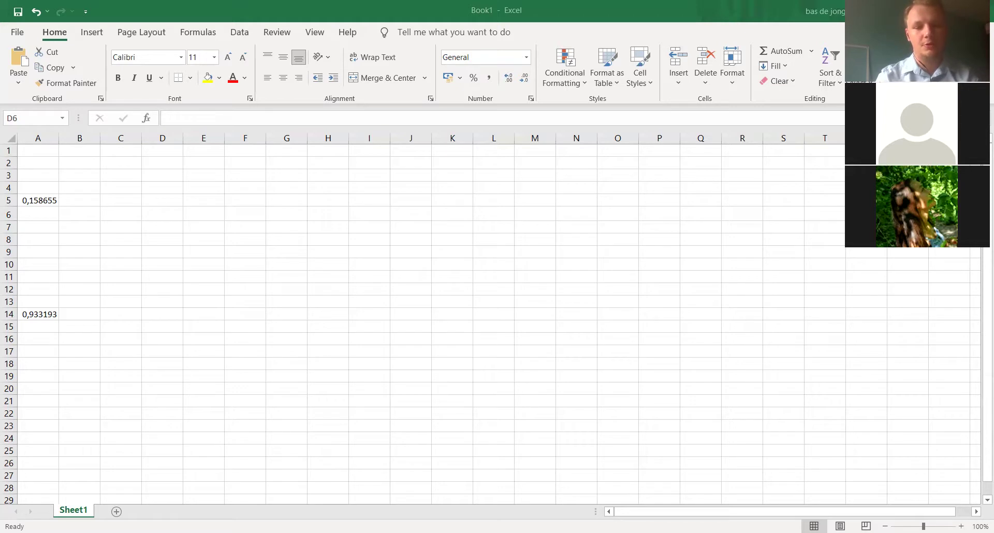
Enter the percentile position formula =(20/100)*(21-10)+1 into cell A7.
left_click(39, 227)
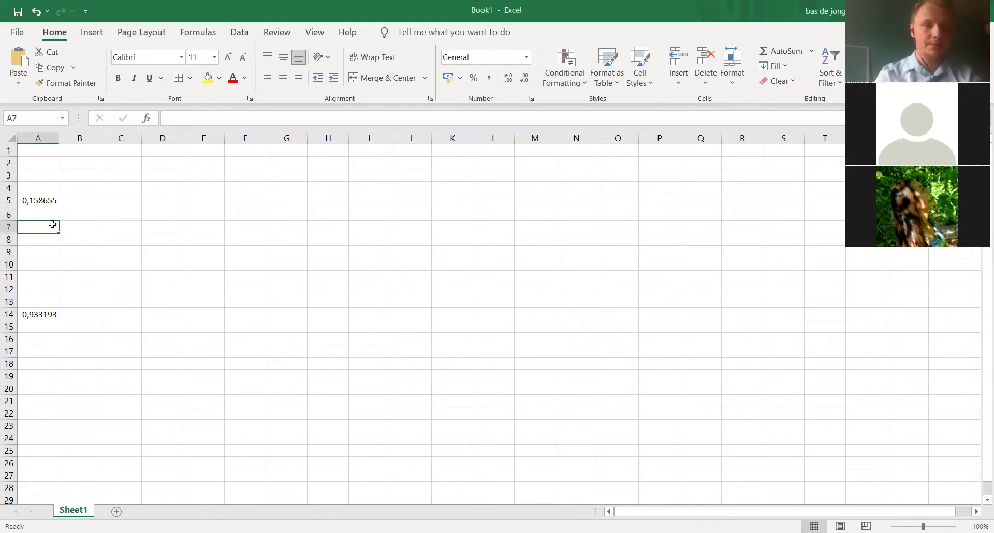
type("(20")
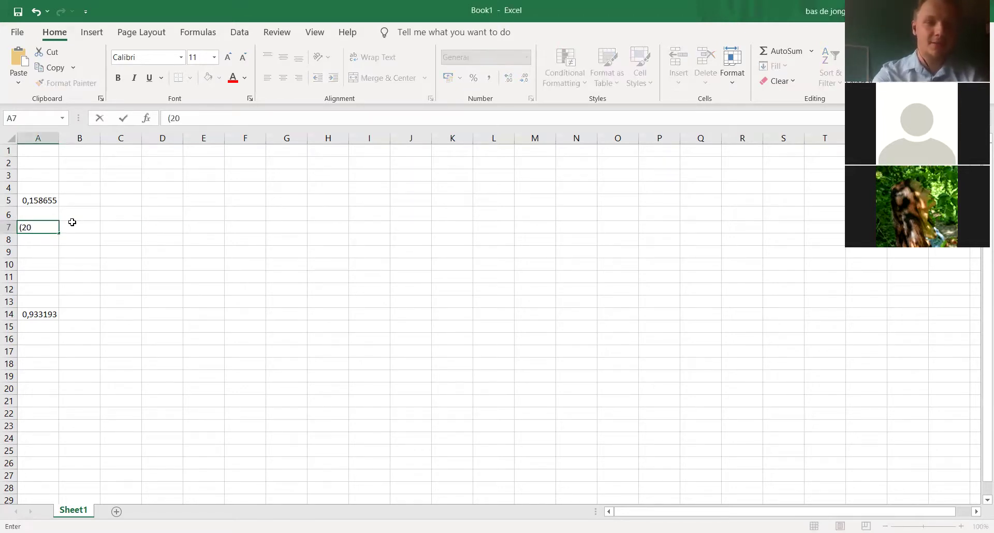
type("/")
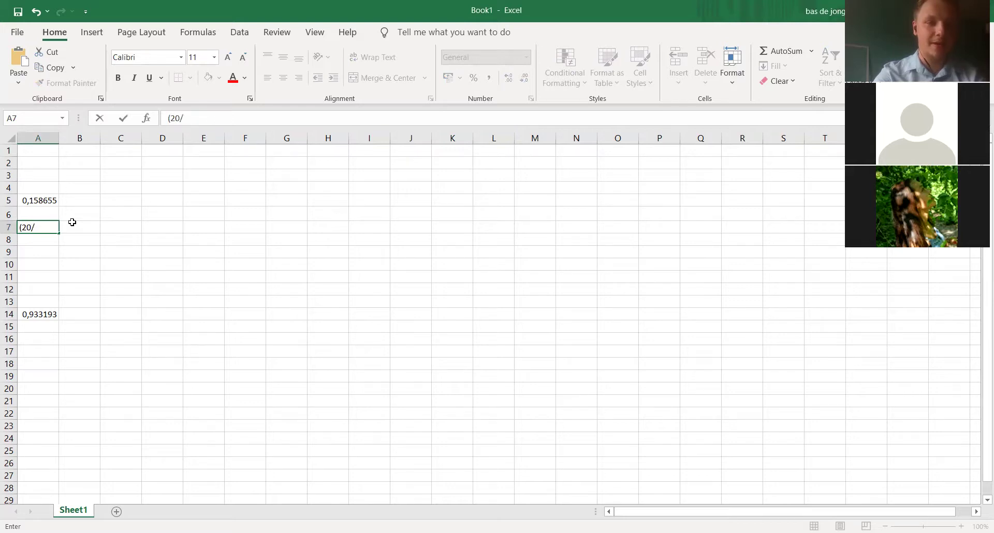
type("100)")
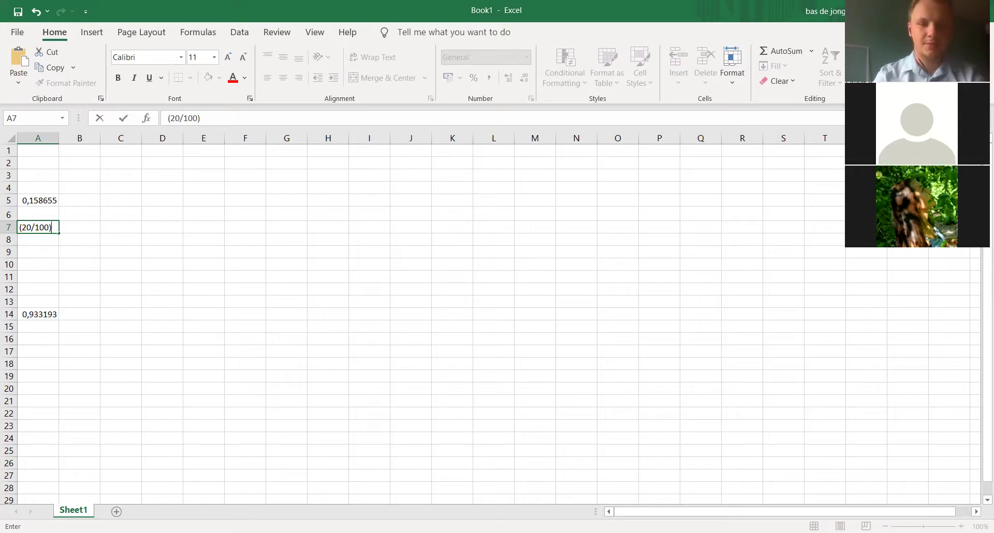
left_click(168, 118)
type("=")
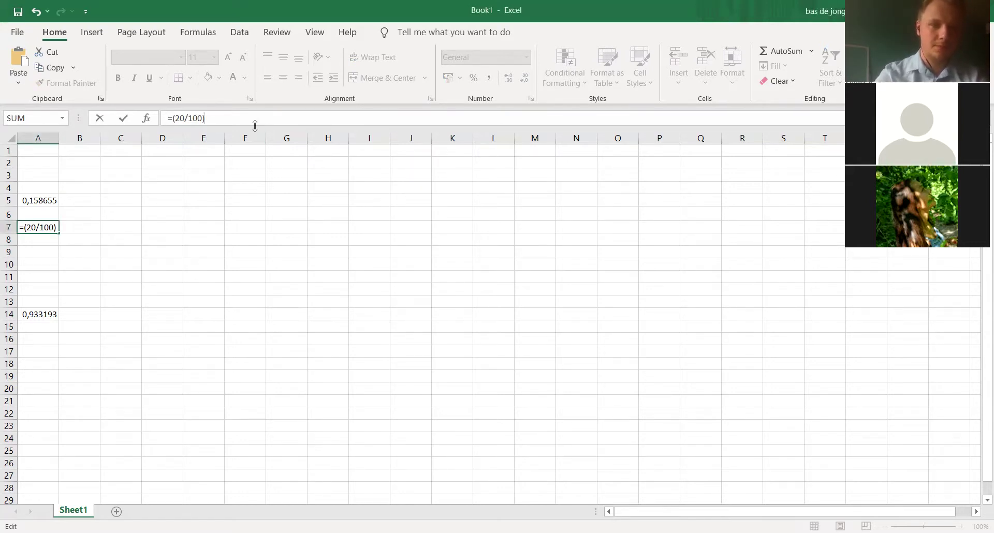
type("*")
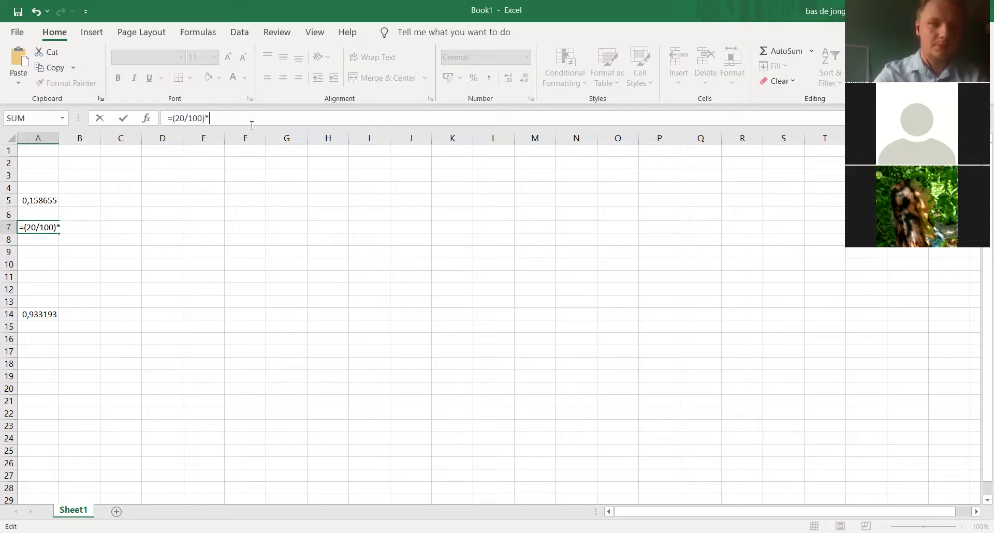
type("(21-1")
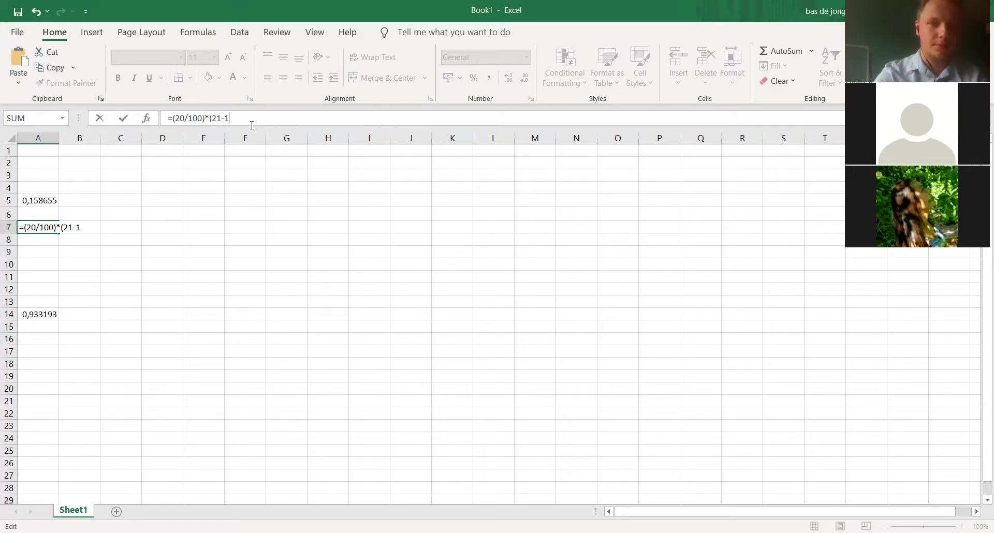
type("0)+1")
key("Return")
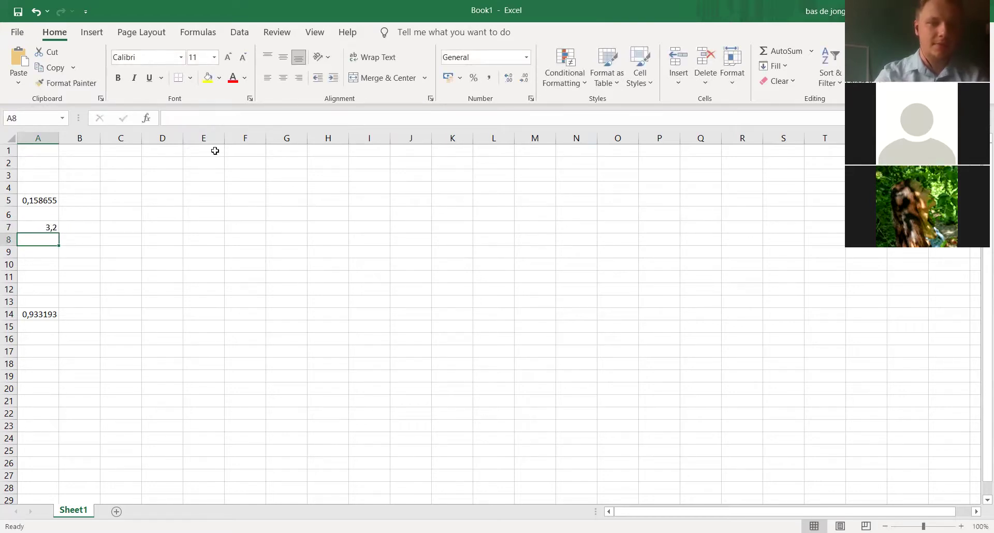
left_click(36, 229)
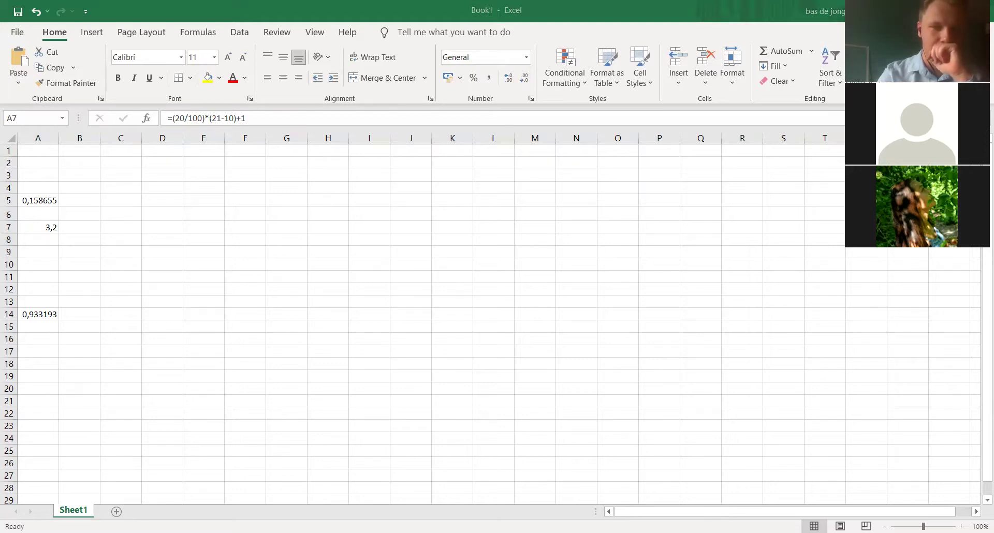
left_click(209, 118)
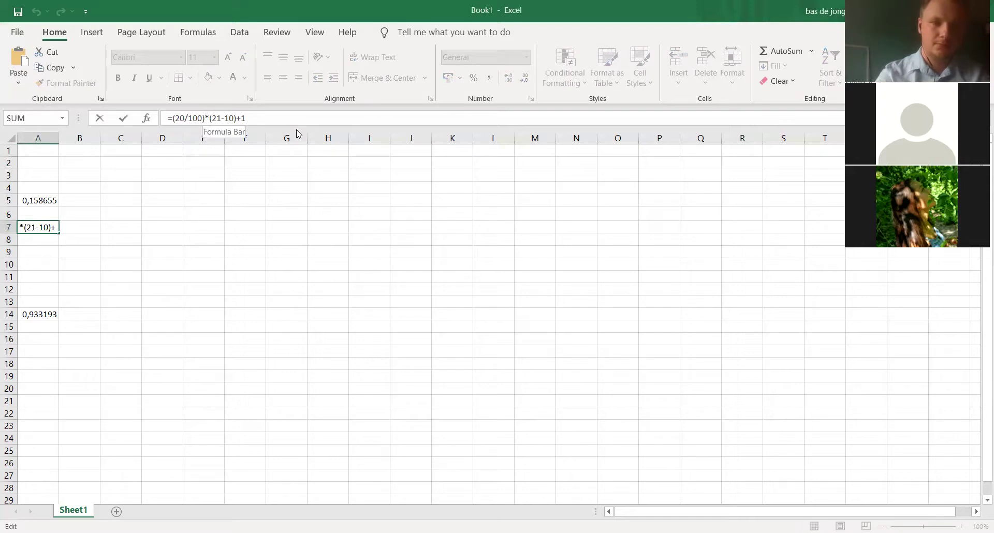
key("BackSpace")
key("Return")
left_click(478, 323)
Set the number subtracted from 21 in the A7 formula to 1, giving =(20/100)*(21-1)+1.
left_click(50, 230)
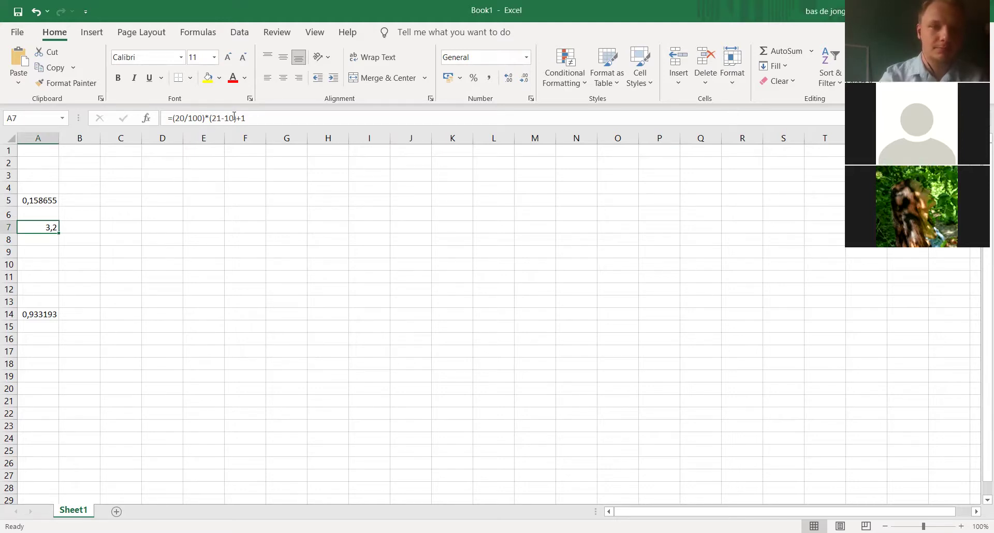
key("F2")
key("Left")
key("Left")
key("Left")
key("BackSpace")
key("Return")
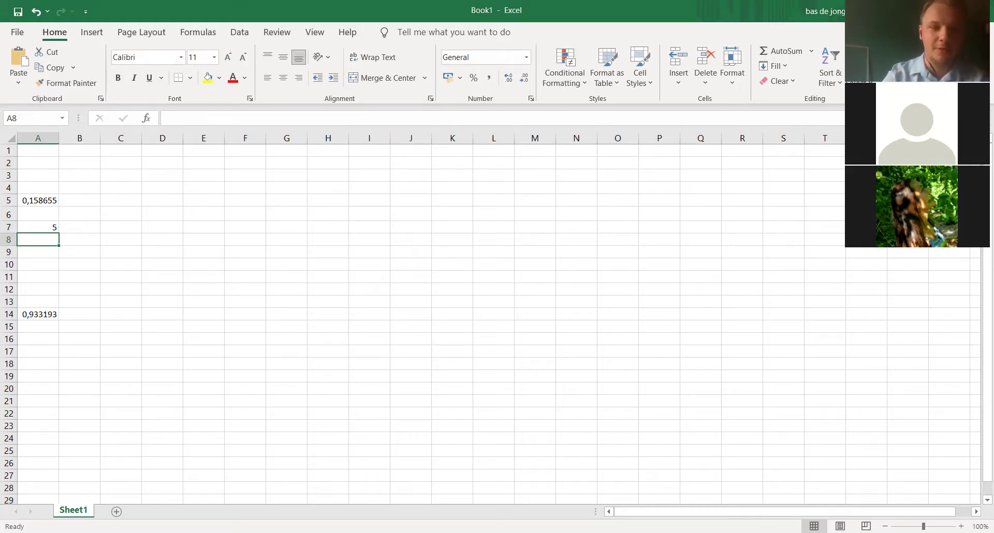
Review the A7 formula and highlight the 21-row range A1:A21.
left_click(32, 226)
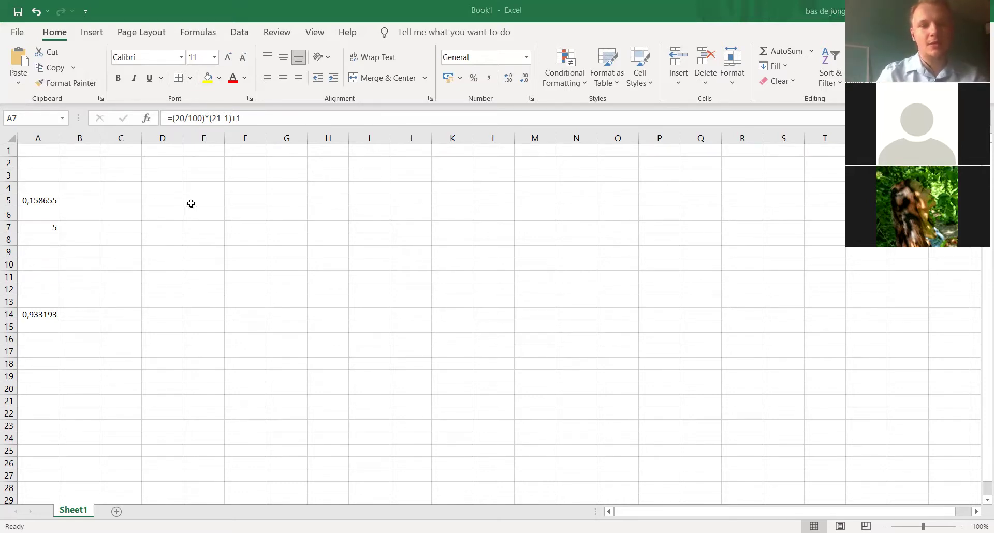
left_click(44, 151)
left_click_drag(44, 151, 20, 402)
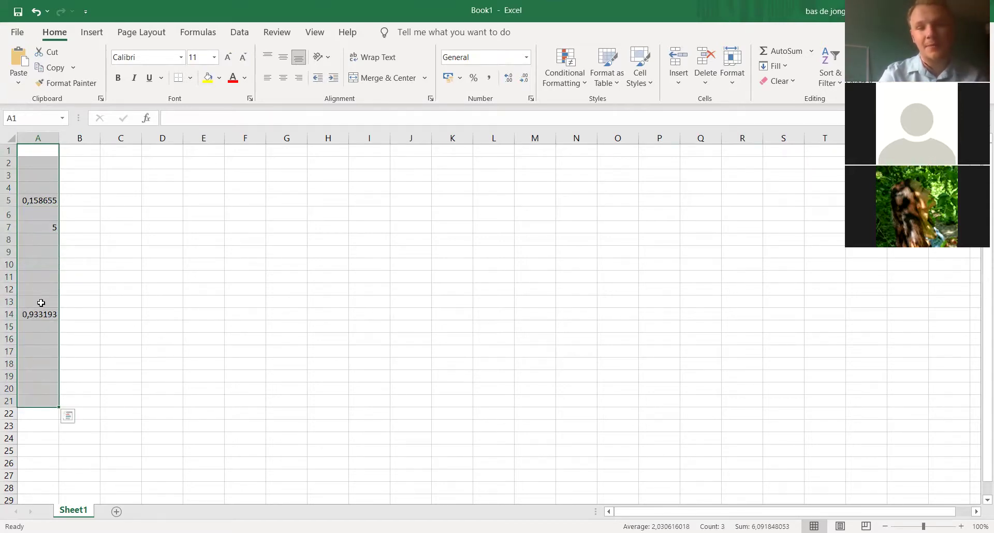